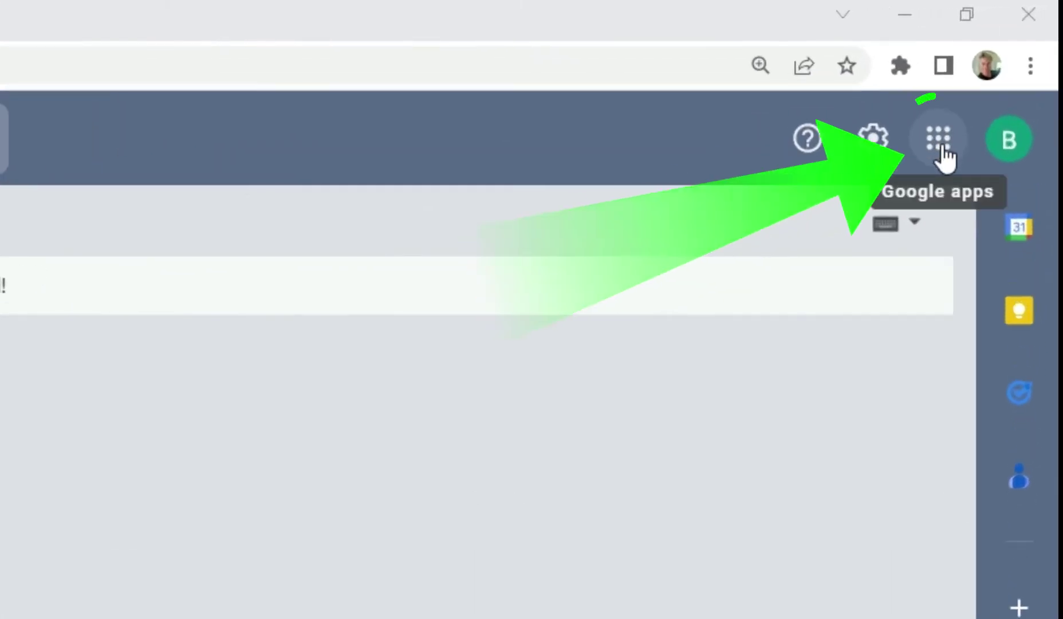
# Open the Google apps launcher from Gmail's top-right bar
pyautogui.click(940, 138)
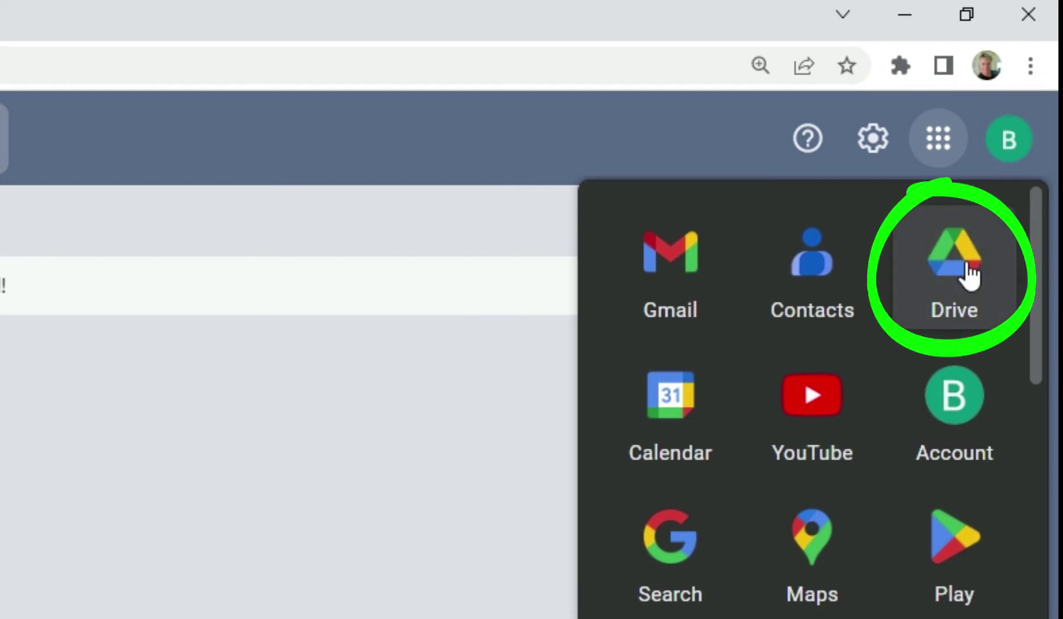
# Rearrange the apps panel so Drive sits right after Gmail and YouTube precedes Calendar
pyautogui.moveTo(970, 274); pyautogui.dragTo(939, 372)
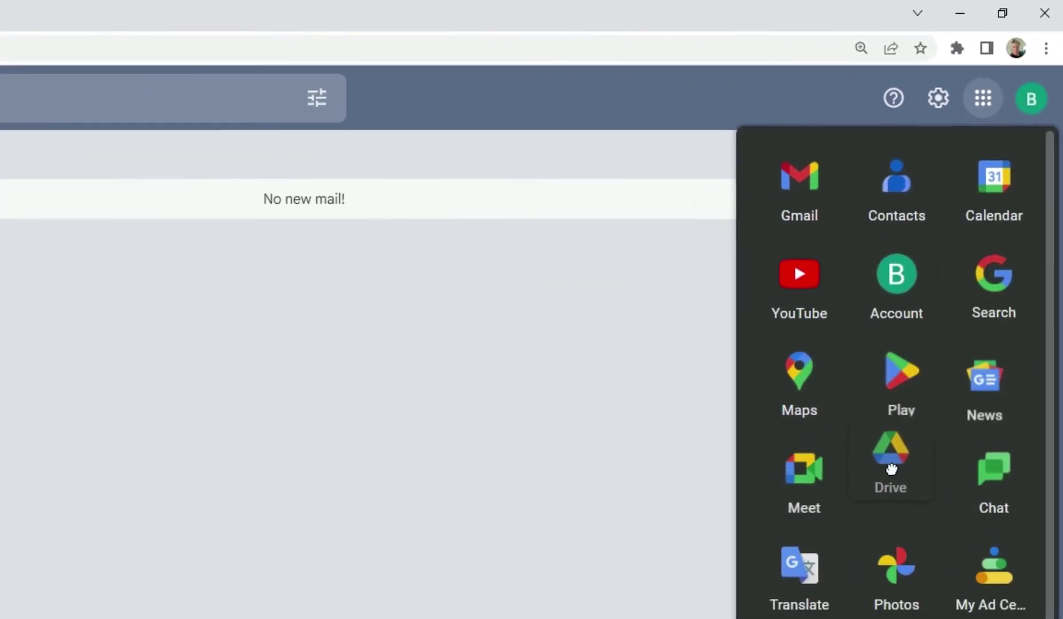
pyautogui.moveTo(939, 371); pyautogui.dragTo(836, 565)
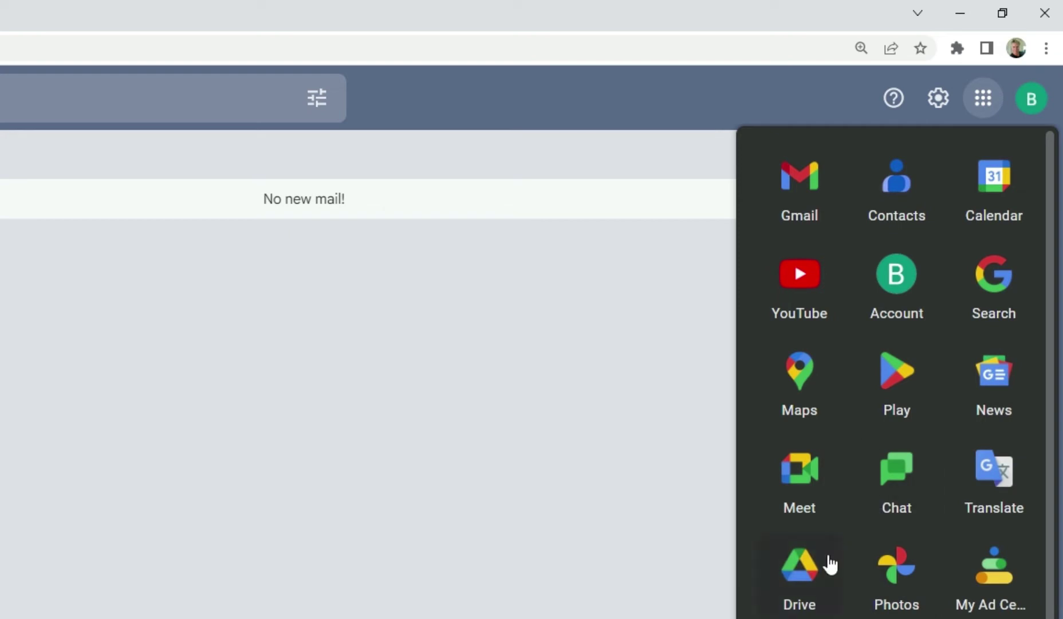
pyautogui.moveTo(801, 595); pyautogui.dragTo(902, 195)
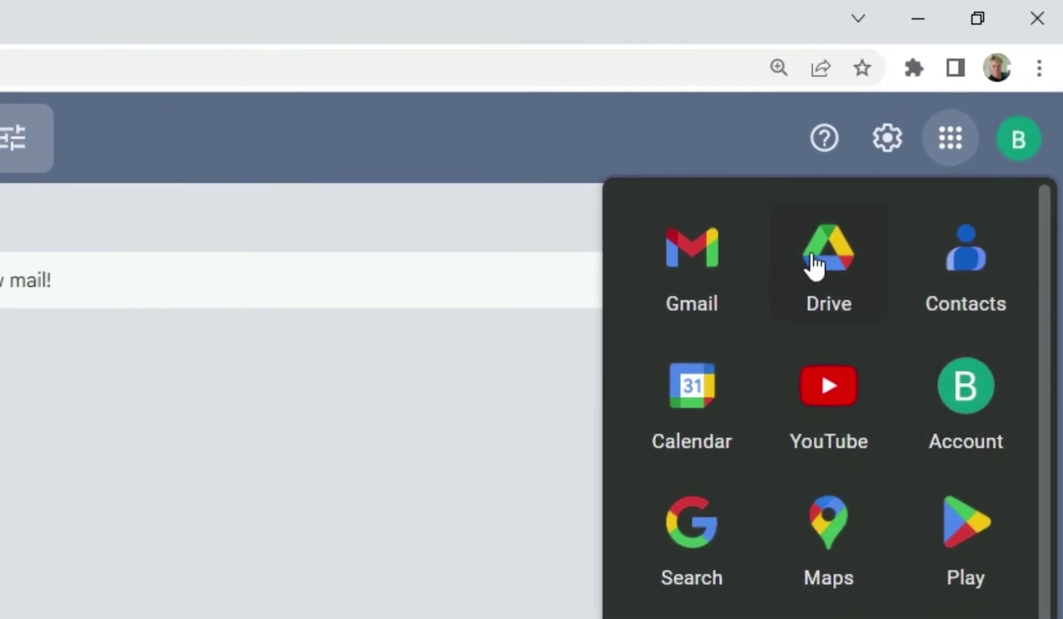
pyautogui.moveTo(814, 265); pyautogui.dragTo(958, 249)
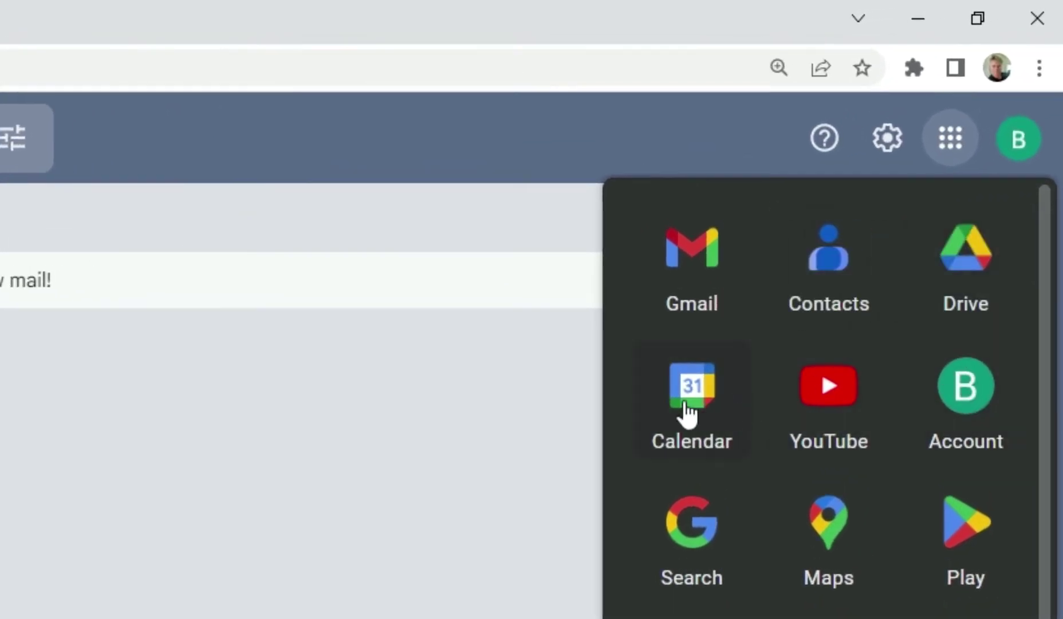
pyautogui.moveTo(688, 403); pyautogui.dragTo(820, 404)
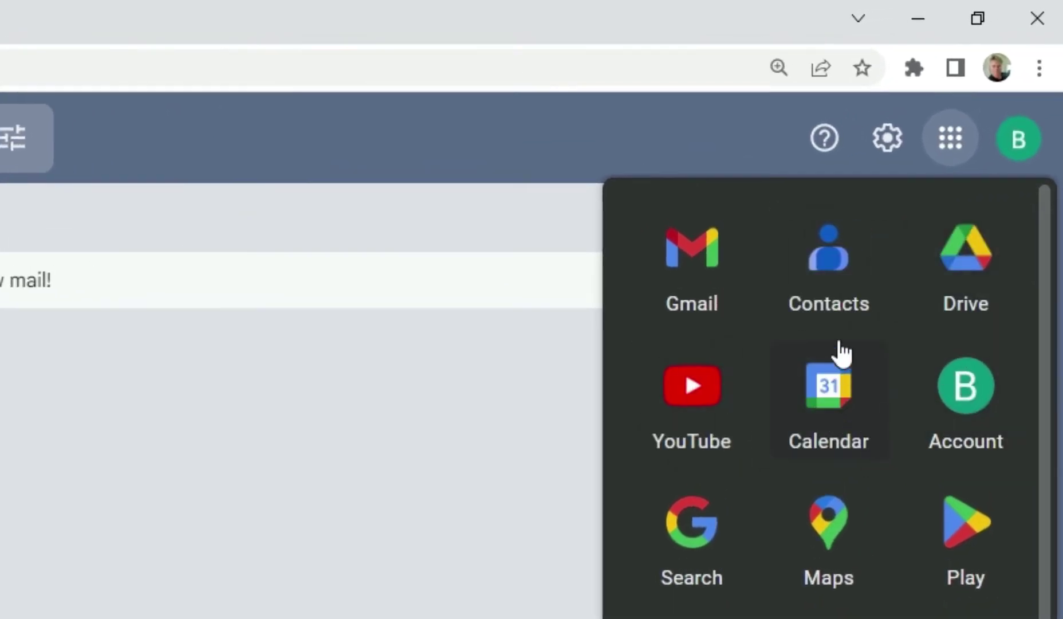
pyautogui.moveTo(959, 262); pyautogui.dragTo(811, 266)
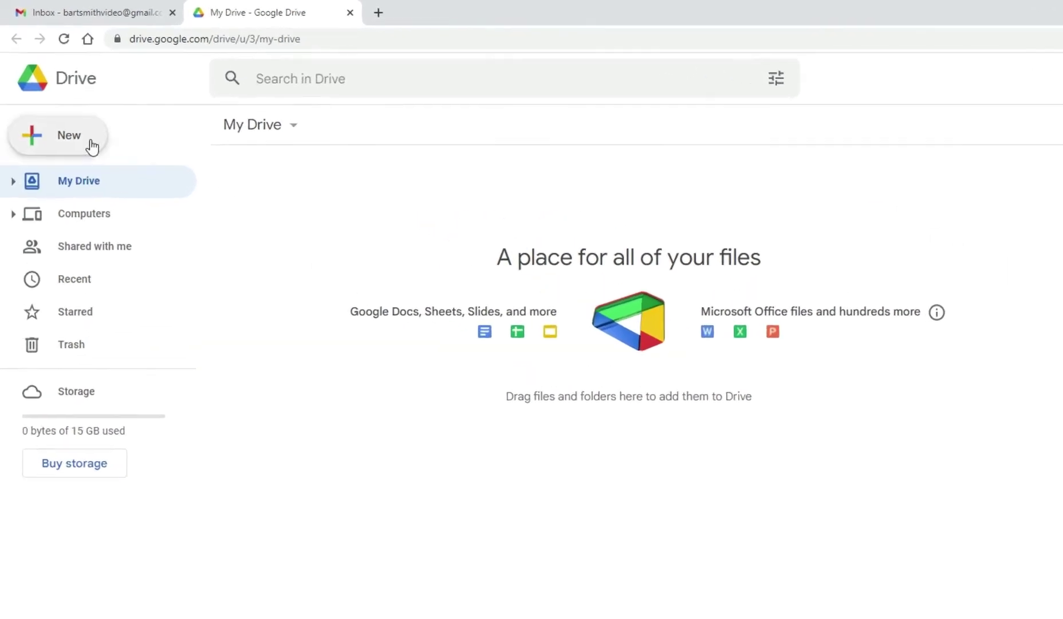
# Open the Google Docs template gallery via New > Google Docs > From a template
pyautogui.click(58, 107)
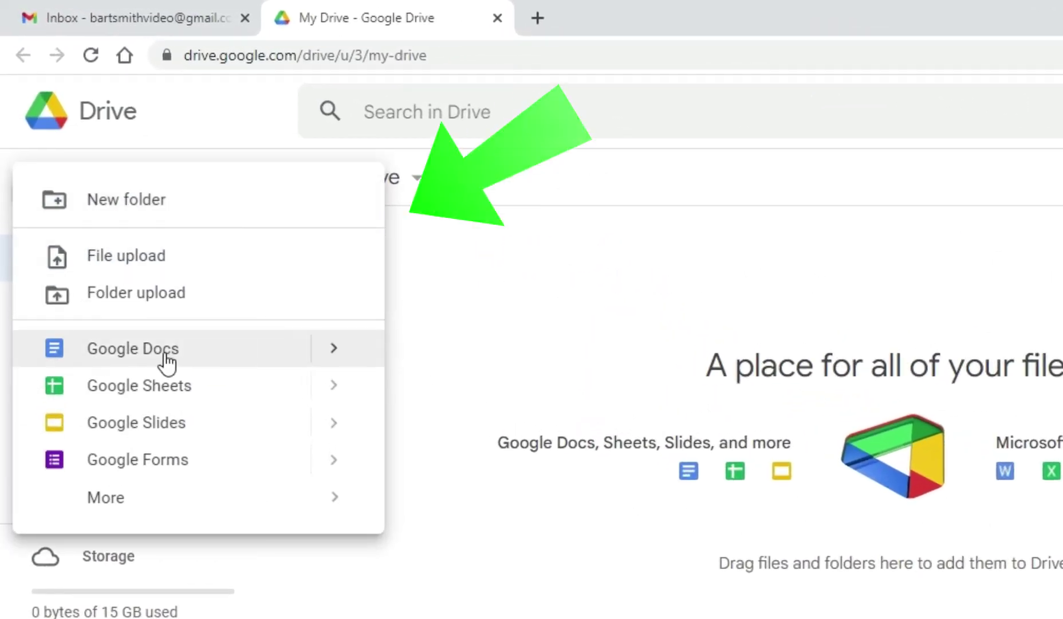
pyautogui.click(332, 348)
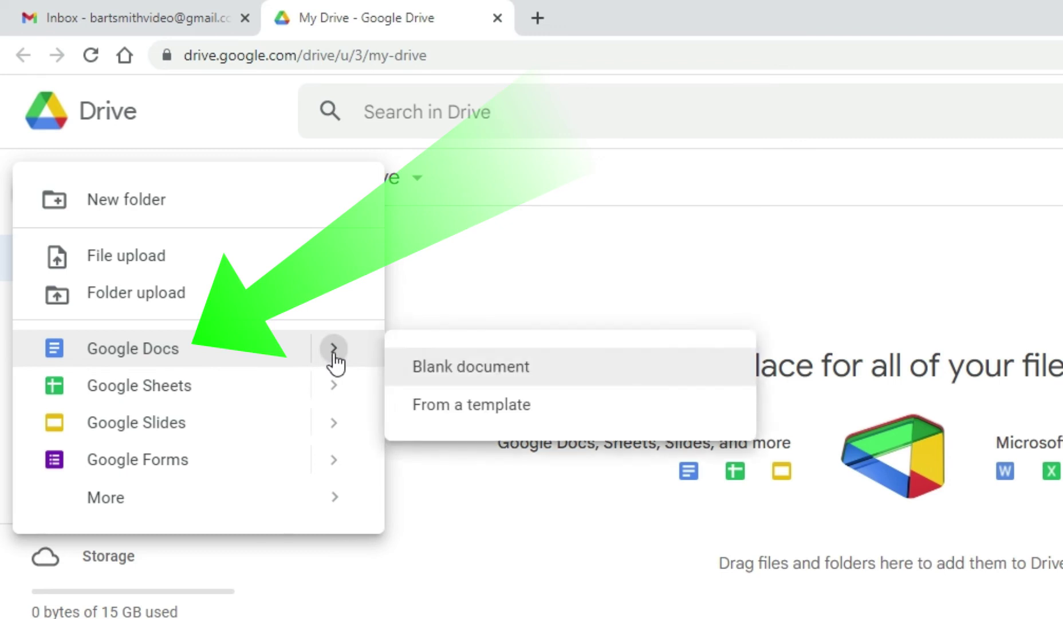
pyautogui.click(592, 406)
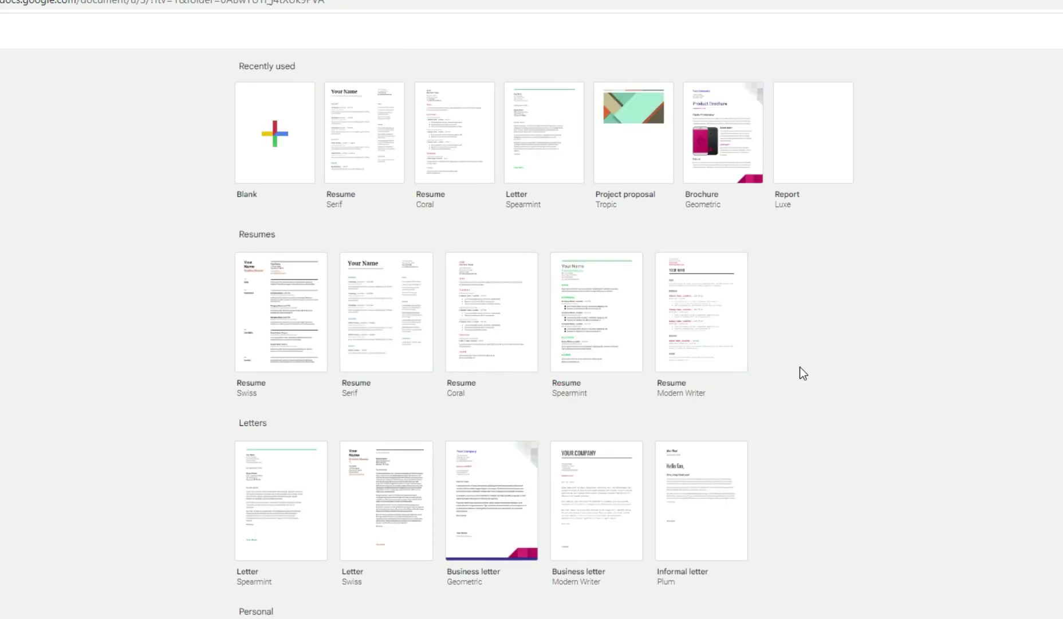
pyautogui.scroll(-3, 800, 367)
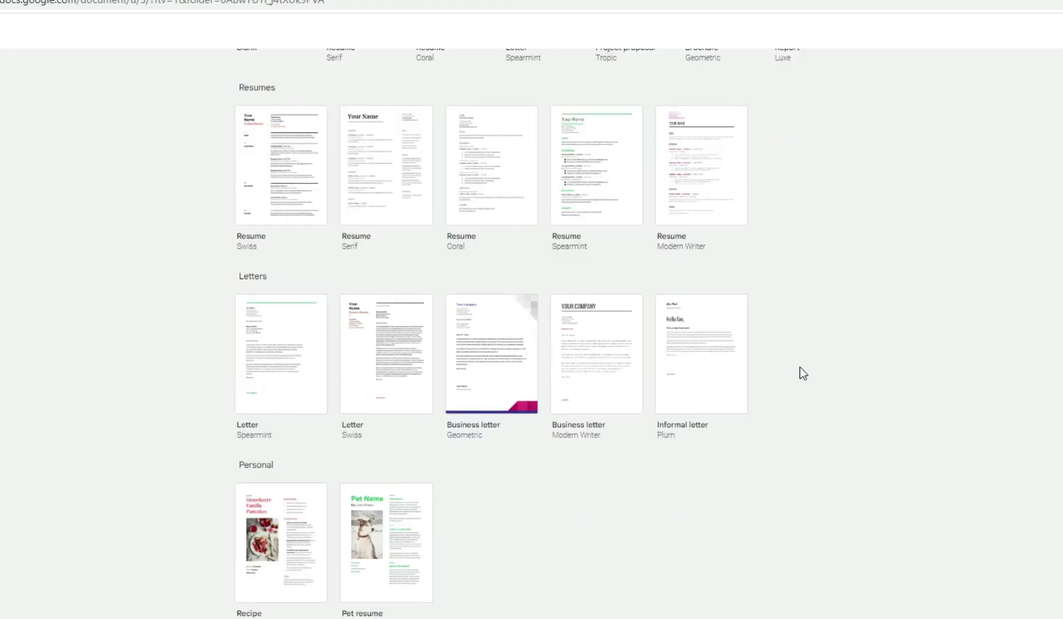
pyautogui.scroll(-1, 800, 369)
pyautogui.scroll(-1, 799, 370)
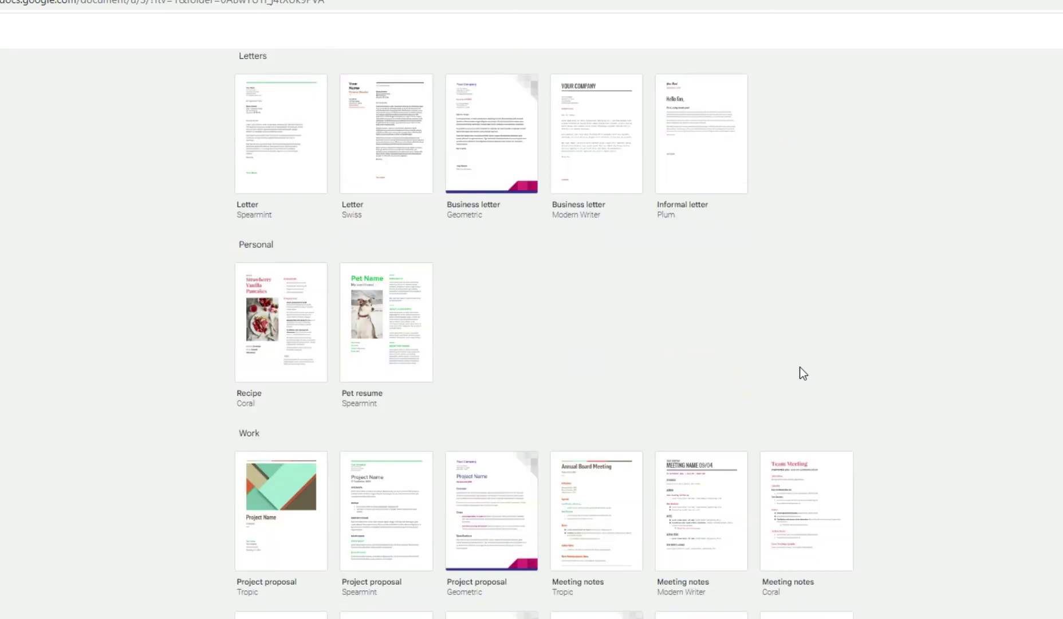
pyautogui.scroll(-1, 799, 370)
pyautogui.scroll(-1, 800, 370)
pyautogui.scroll(-2, 800, 367)
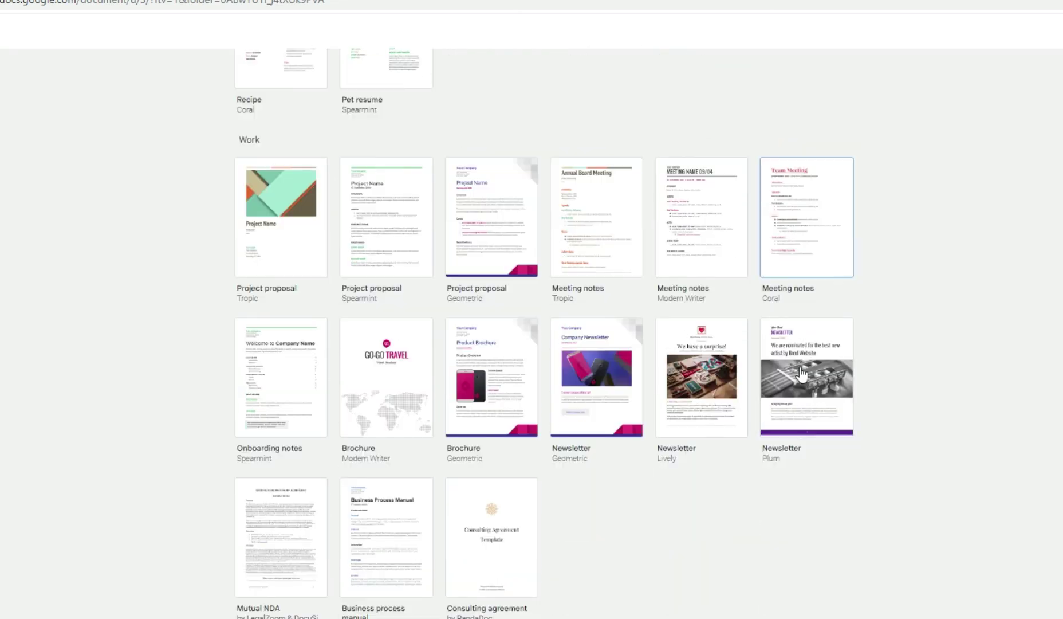
pyautogui.scroll(-1, 800, 369)
pyautogui.scroll(-1, 800, 372)
pyautogui.scroll(-1, 801, 374)
pyautogui.scroll(-1, 800, 373)
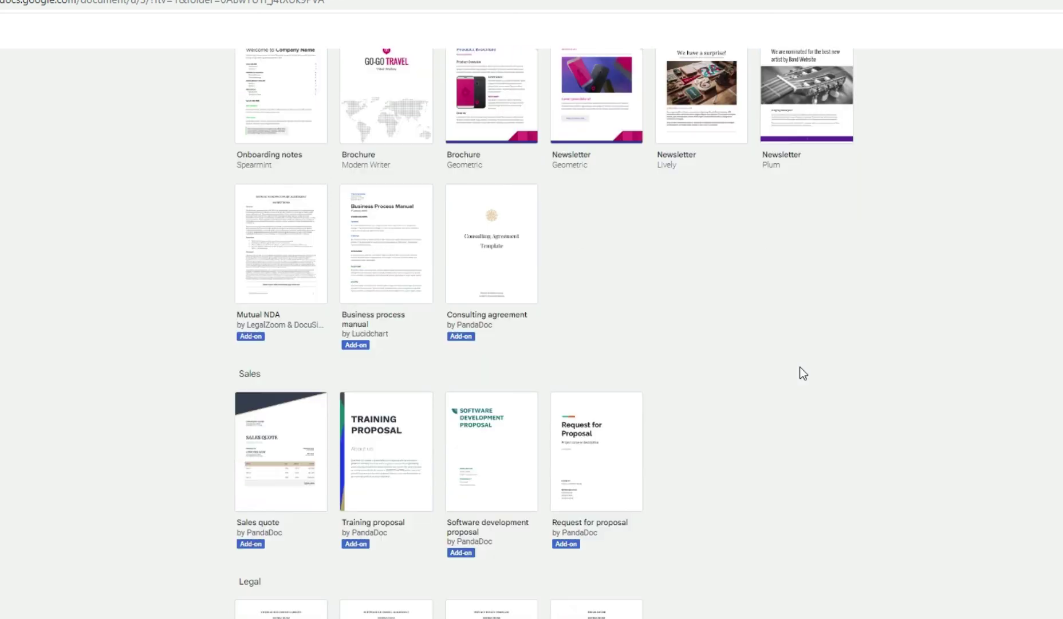
pyautogui.scroll(-1, 799, 372)
pyautogui.scroll(-1, 800, 373)
pyautogui.scroll(-1, 800, 373)
pyautogui.scroll(-1, 800, 373)
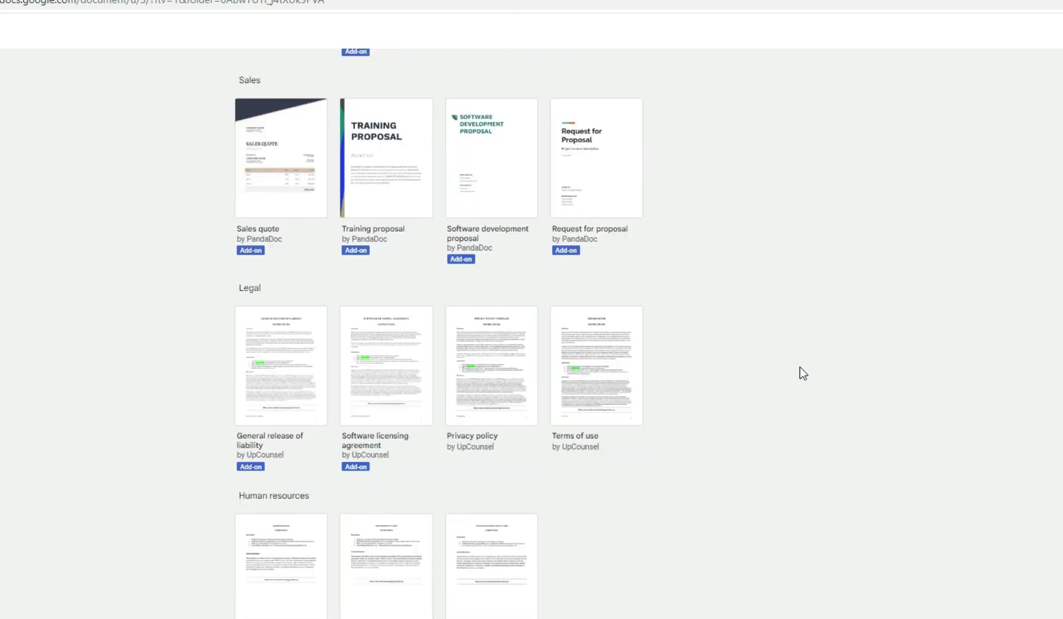
pyautogui.scroll(-1, 800, 373)
pyautogui.scroll(5, 799, 372)
pyautogui.scroll(5, 800, 373)
pyautogui.scroll(4, 800, 372)
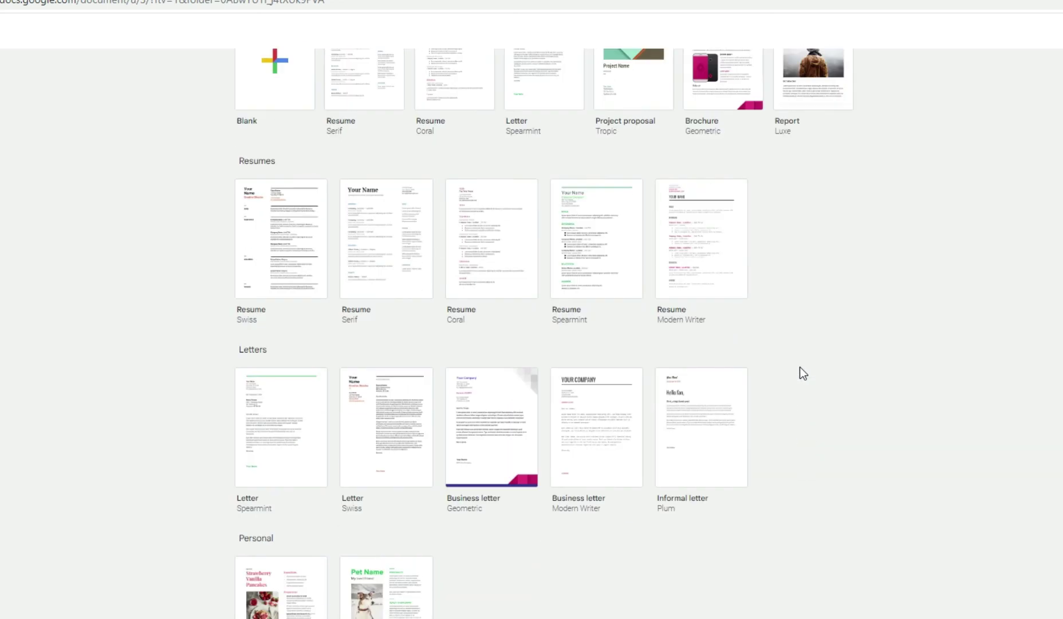
pyautogui.scroll(1, 800, 373)
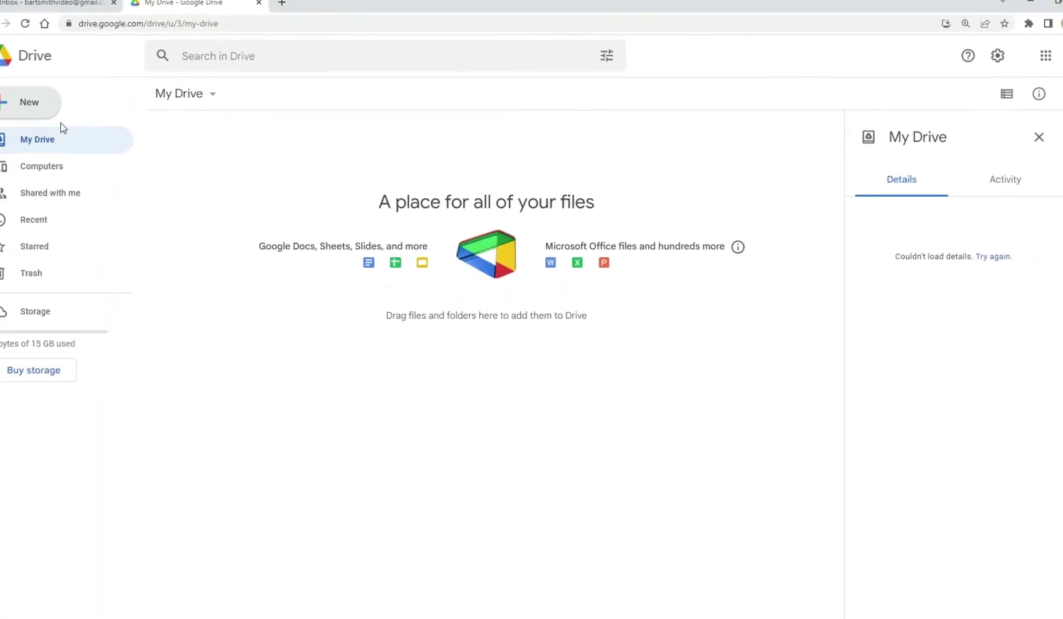
# Open Drive's New menu to create a blank Google Doc
pyautogui.click(50, 112)
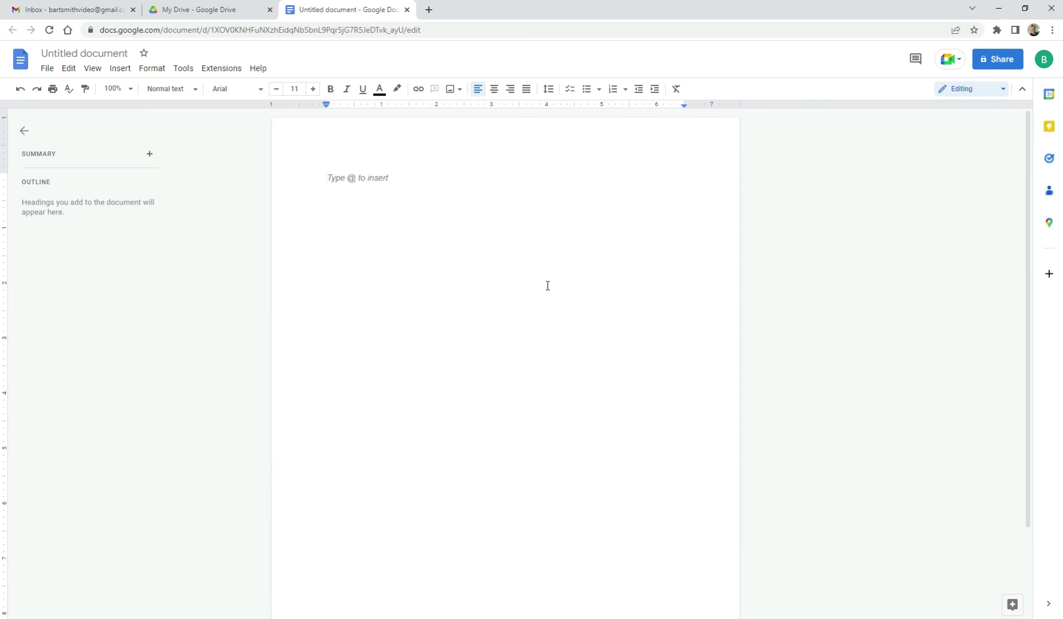
# Title the blank document 'Resume' and check that it appears in My Drive
pyautogui.click(111, 51)
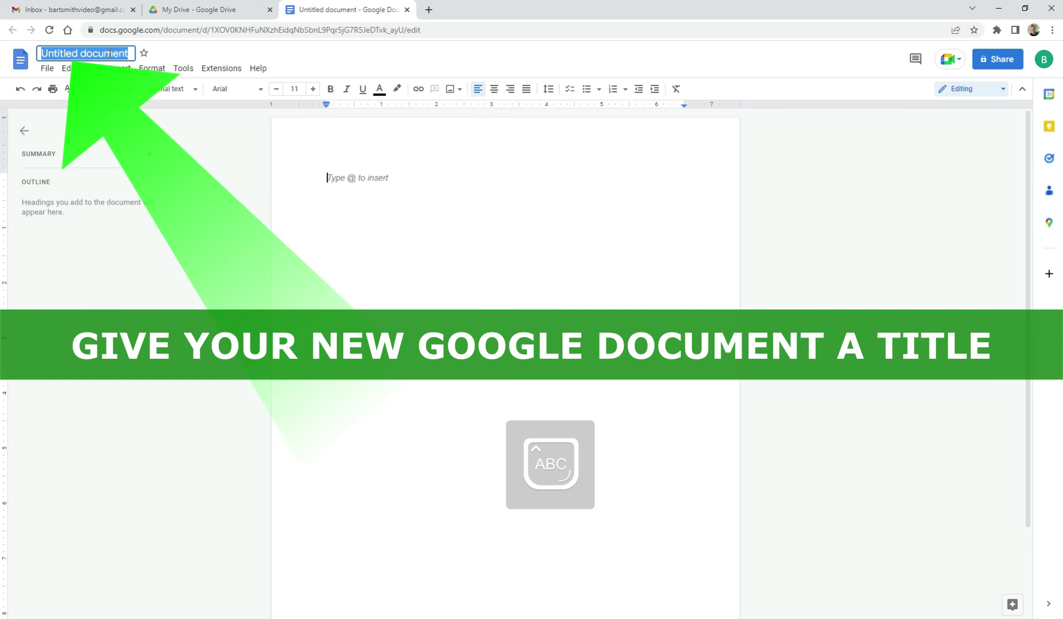
pyautogui.write('Resume')
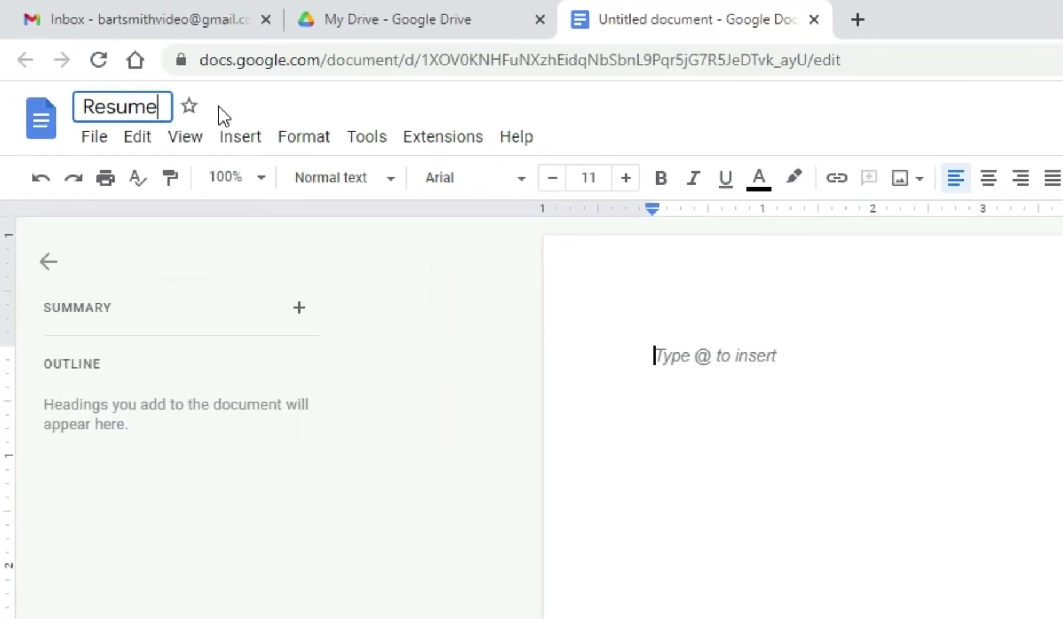
pyautogui.press('Return')
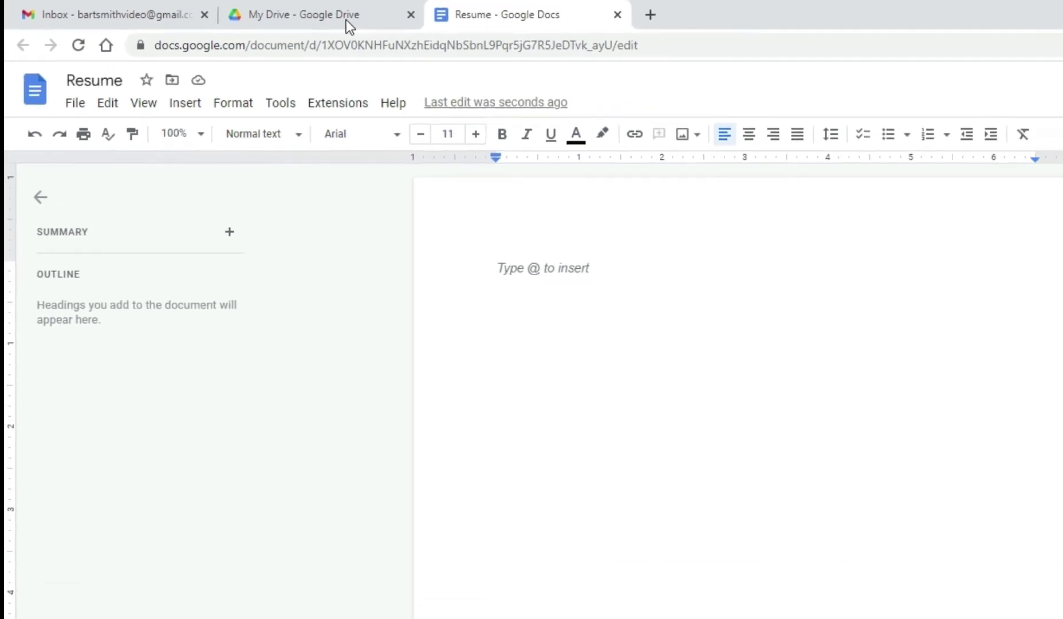
pyautogui.click(235, 17)
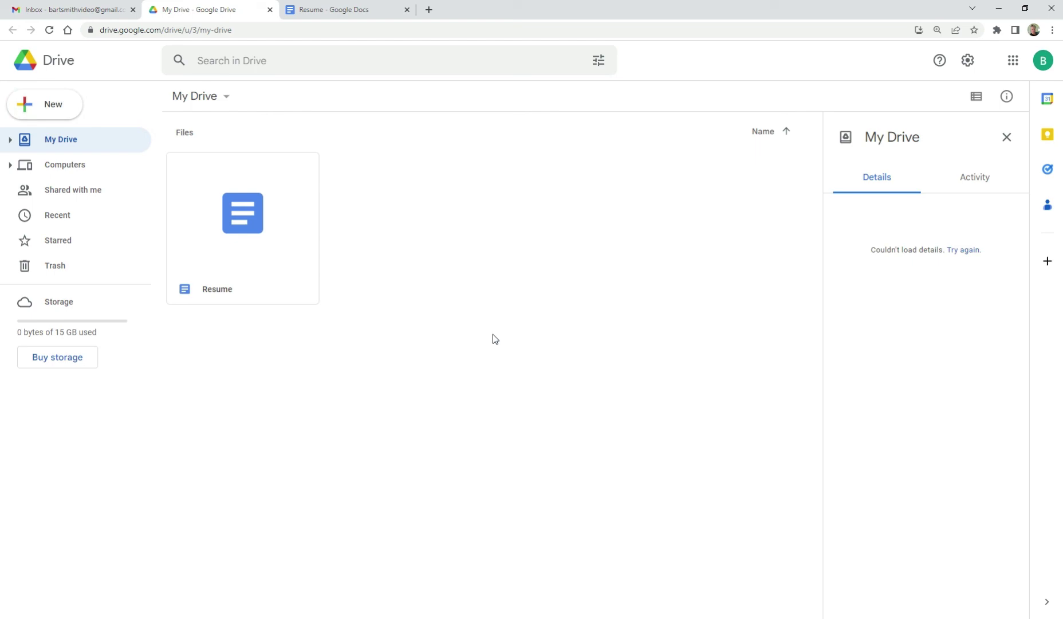
pyautogui.hotkey('ctrl', 'Tab')
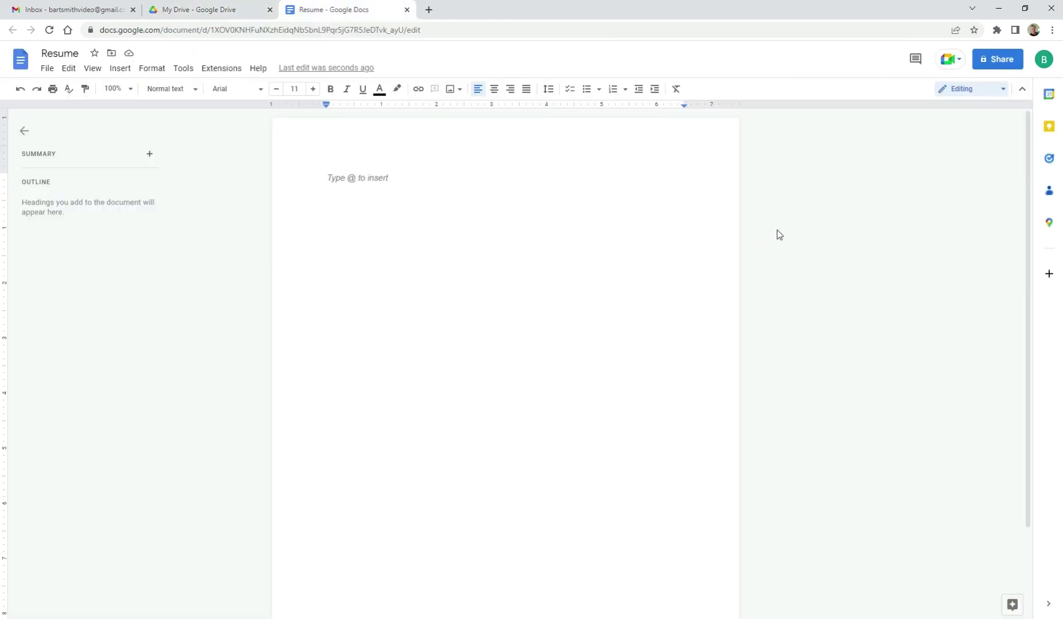